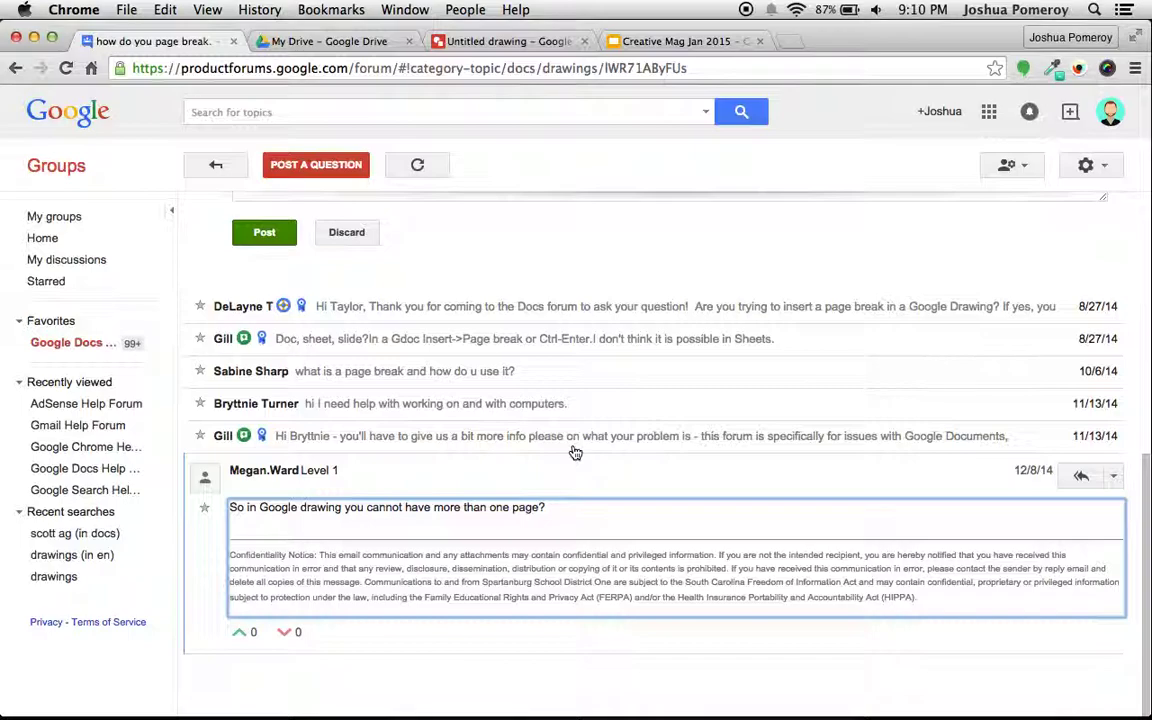
# Step: Read the forum question about page breaks and the replies asking about multiple pages in a drawing
pyautogui.scroll(10, 575, 450)
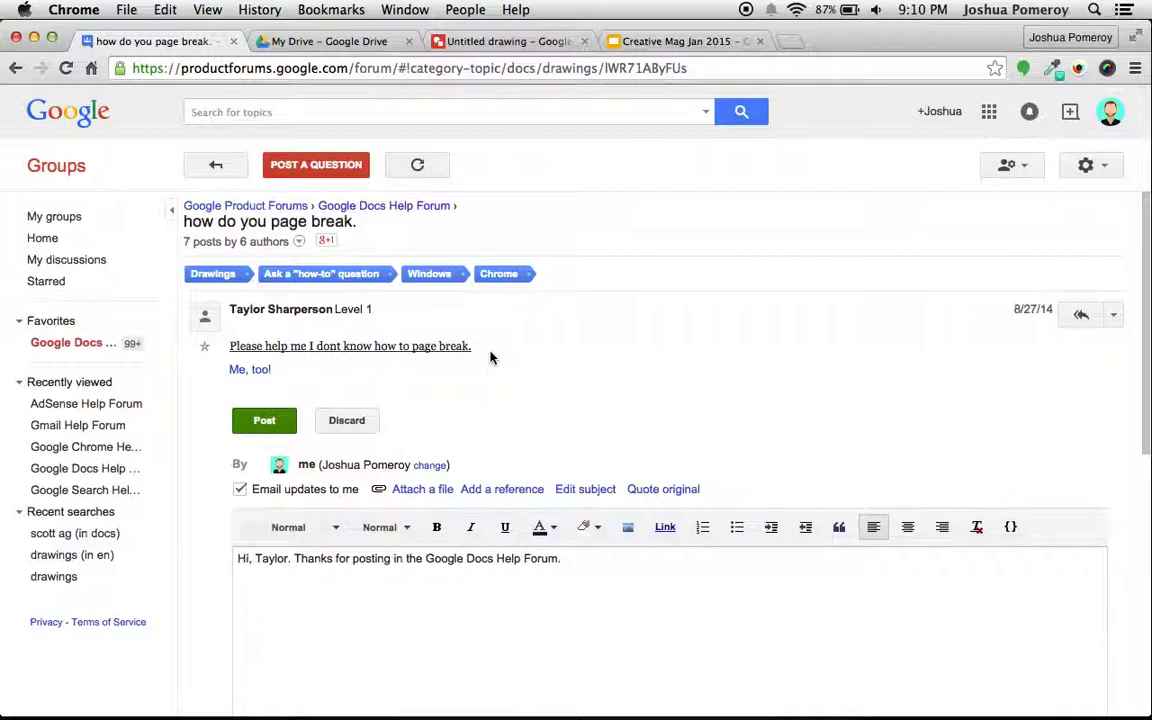
pyautogui.scroll(-5, 490, 357)
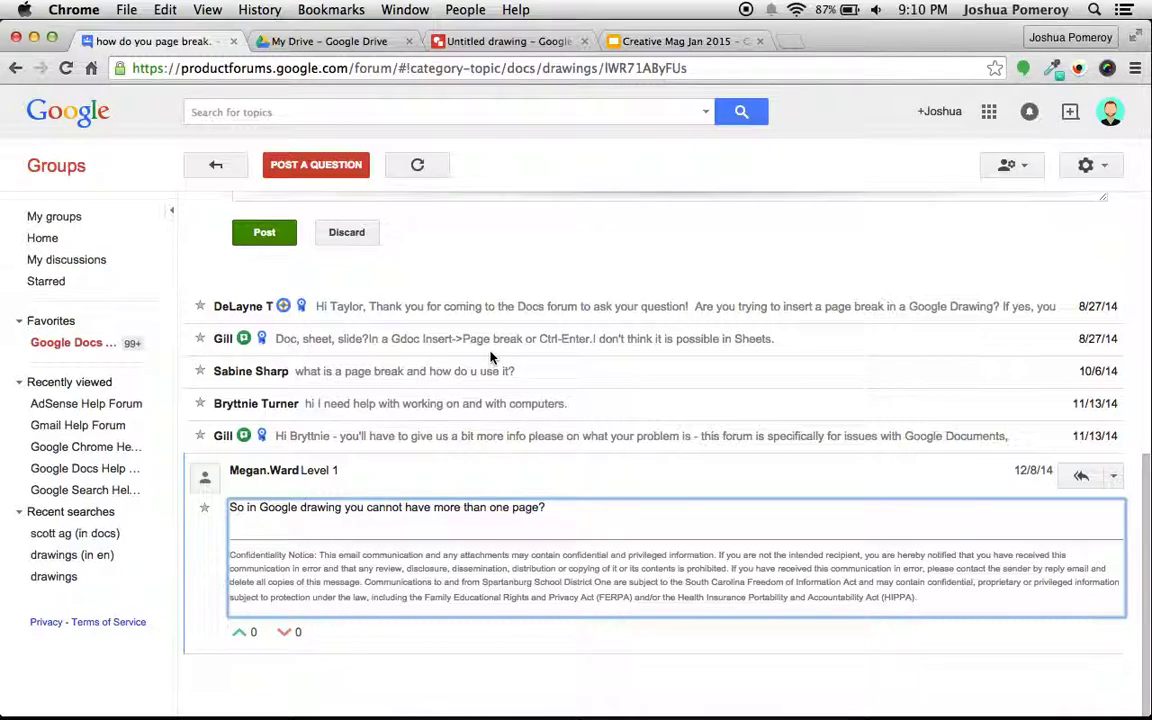
# Step: Switch to the untitled magazine cover drawing and review which object types can be inserted
pyautogui.click(531, 45)
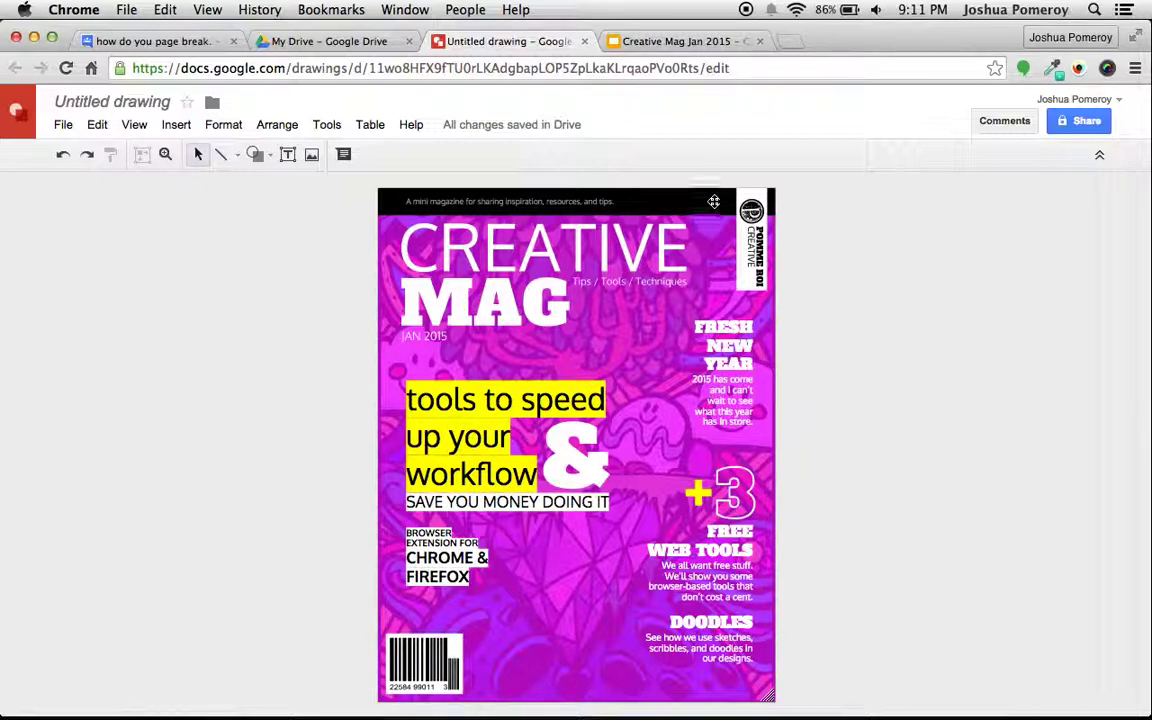
pyautogui.moveTo(797, 190); pyautogui.dragTo(305, 706)
pyautogui.click(305, 512)
pyautogui.click(176, 124)
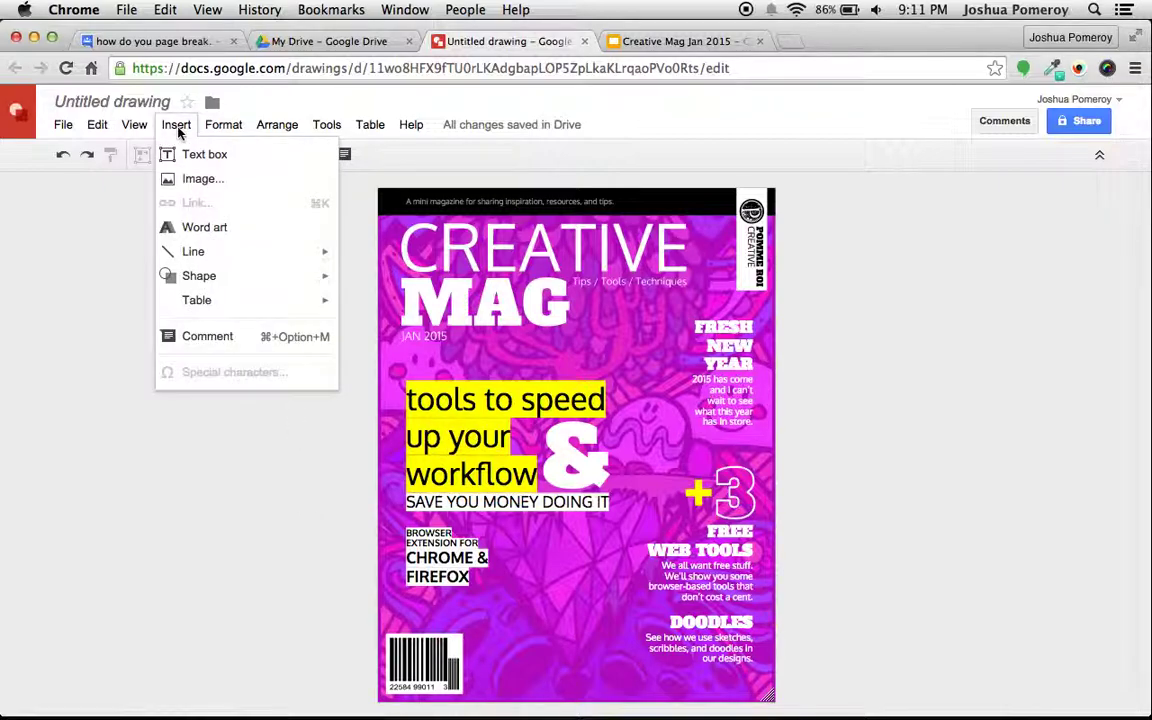
pyautogui.click(372, 244)
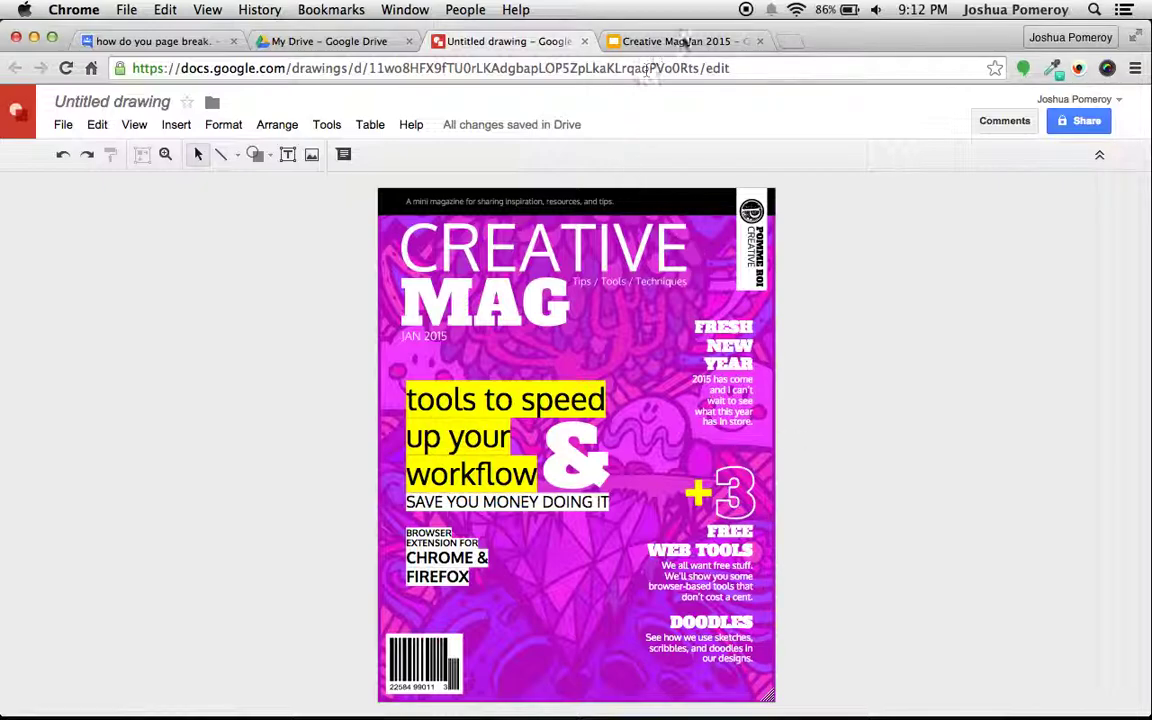
# Step: Switch to the Creative Mag Jan 2015 presentation and check its page setup, including the preset and custom size options
pyautogui.click(672, 41)
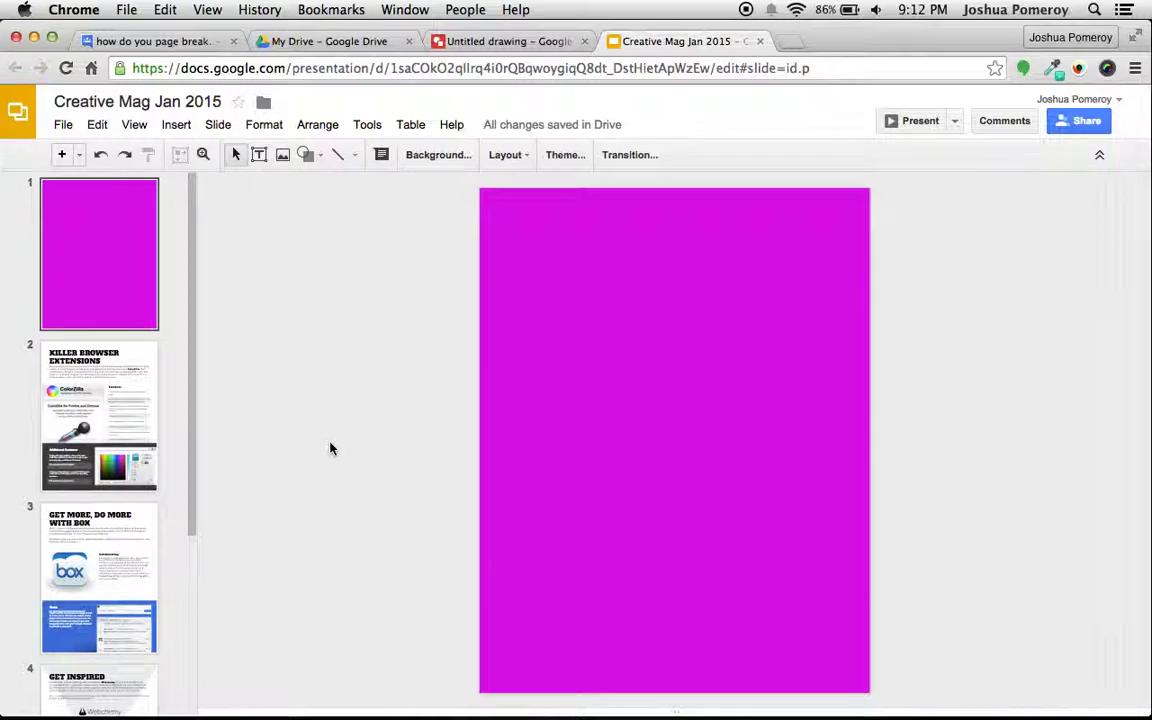
pyautogui.click(64, 126)
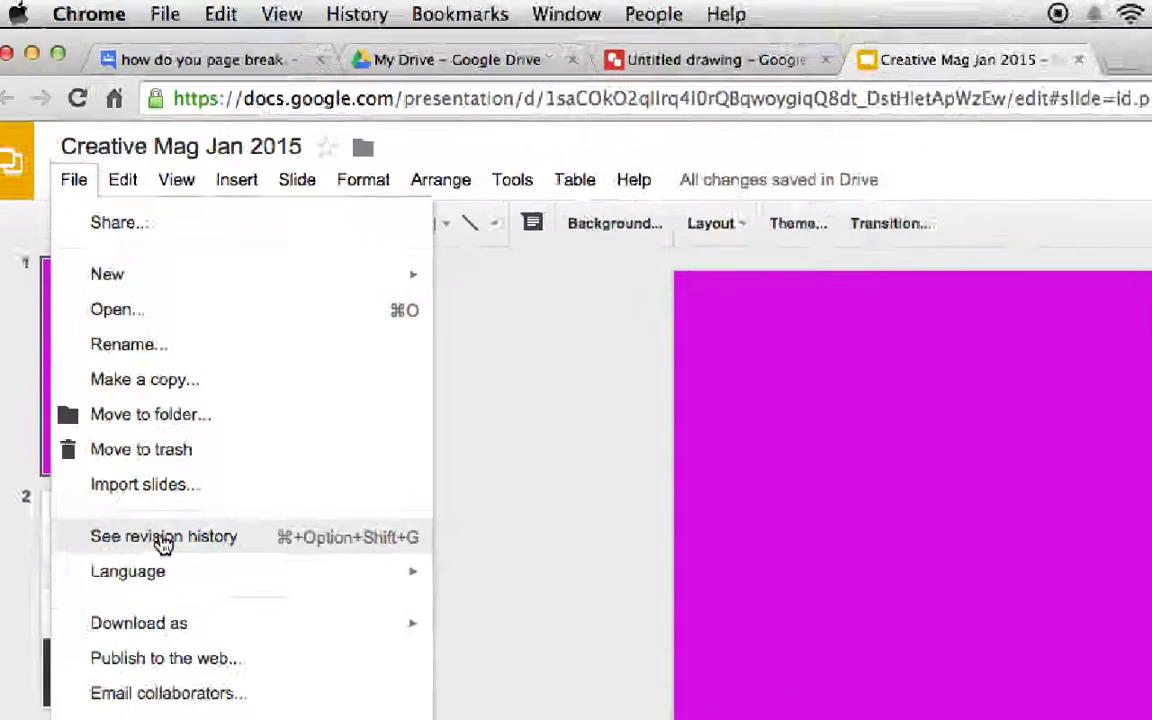
pyautogui.click(147, 620)
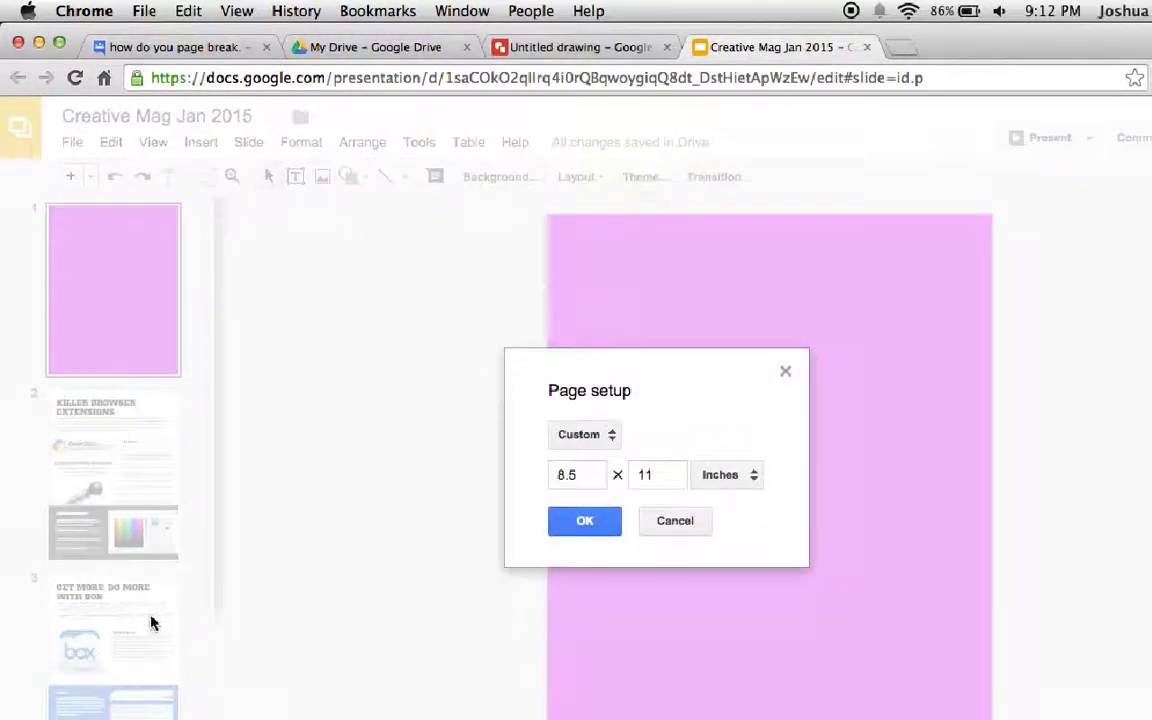
pyautogui.click(602, 436)
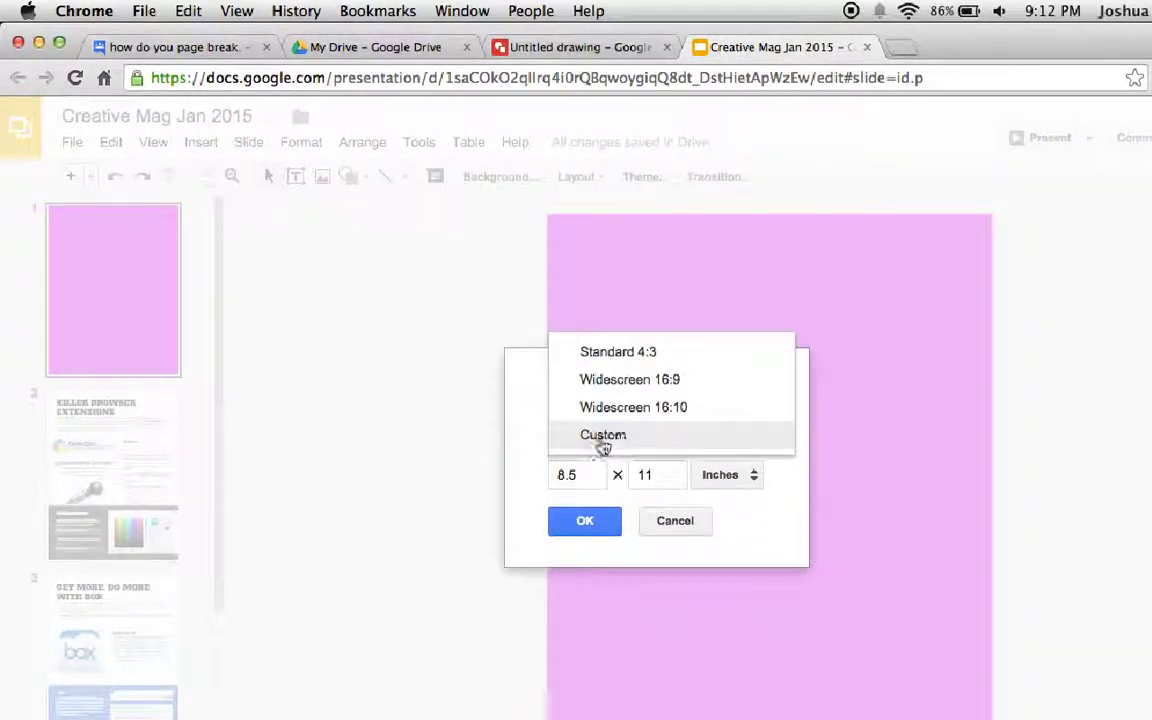
pyautogui.click(533, 432)
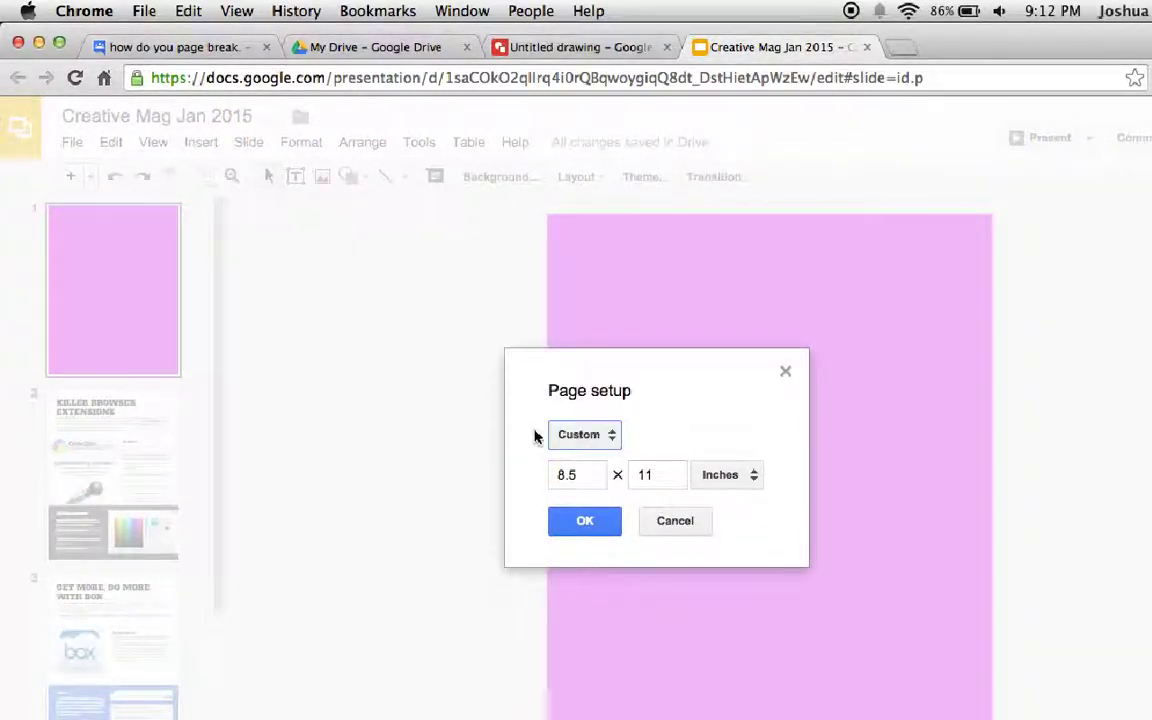
pyautogui.click(597, 478)
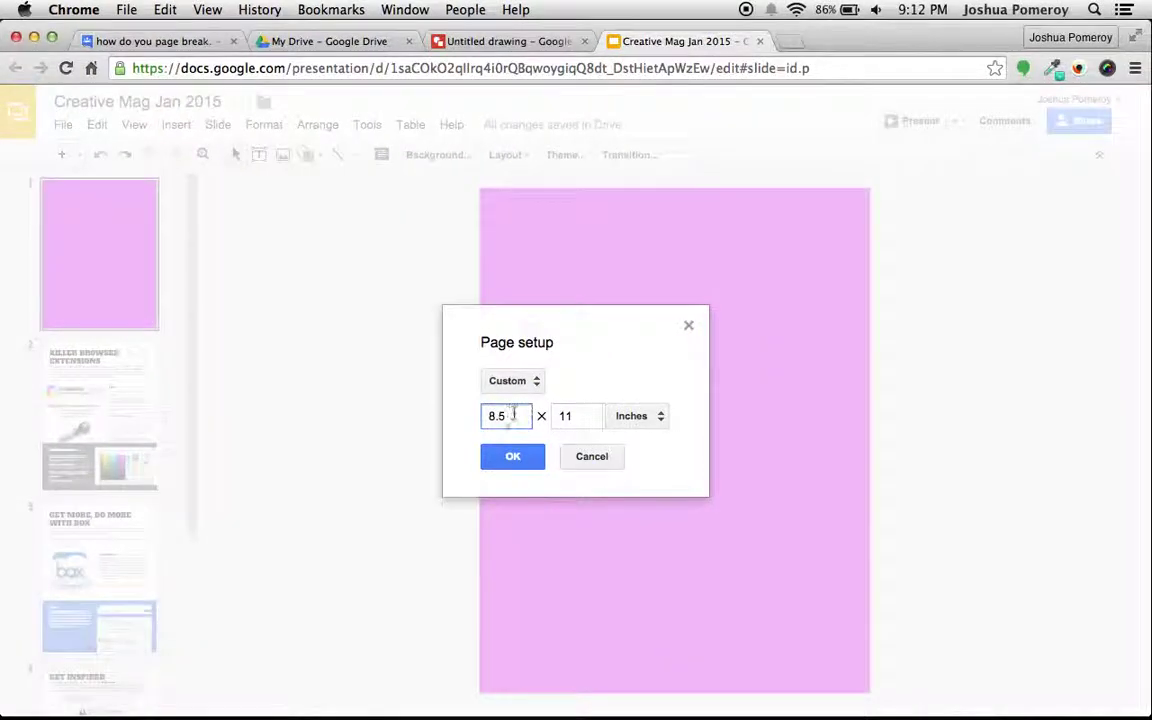
pyautogui.click(606, 462)
# Step: Copy the whole magazine cover artwork from the untitled drawing onto slide 1 of the Creative Mag Jan 2015 presentation
pyautogui.click(510, 41)
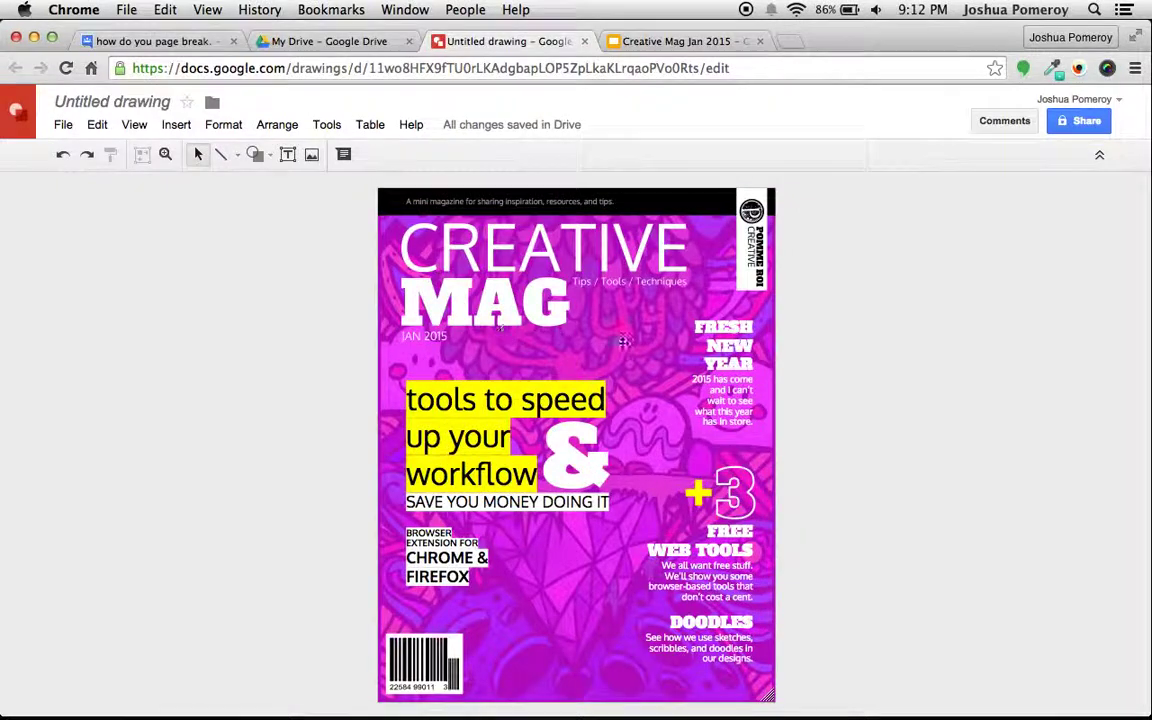
pyautogui.click(670, 42)
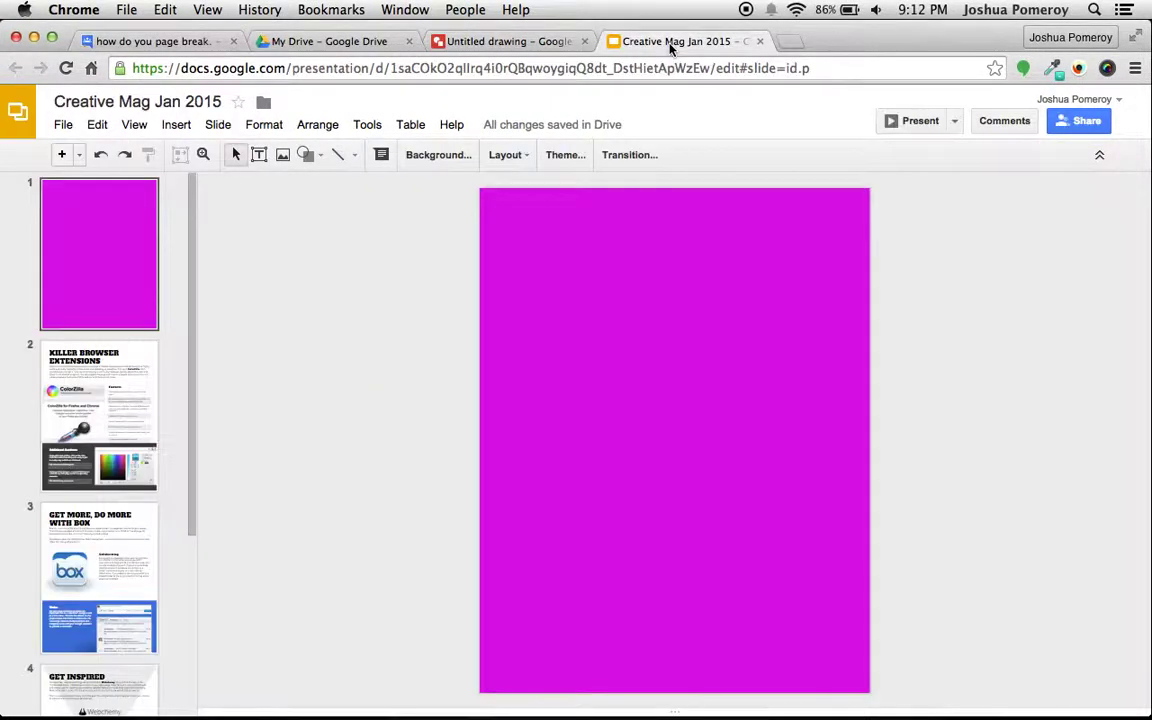
pyautogui.click(445, 41)
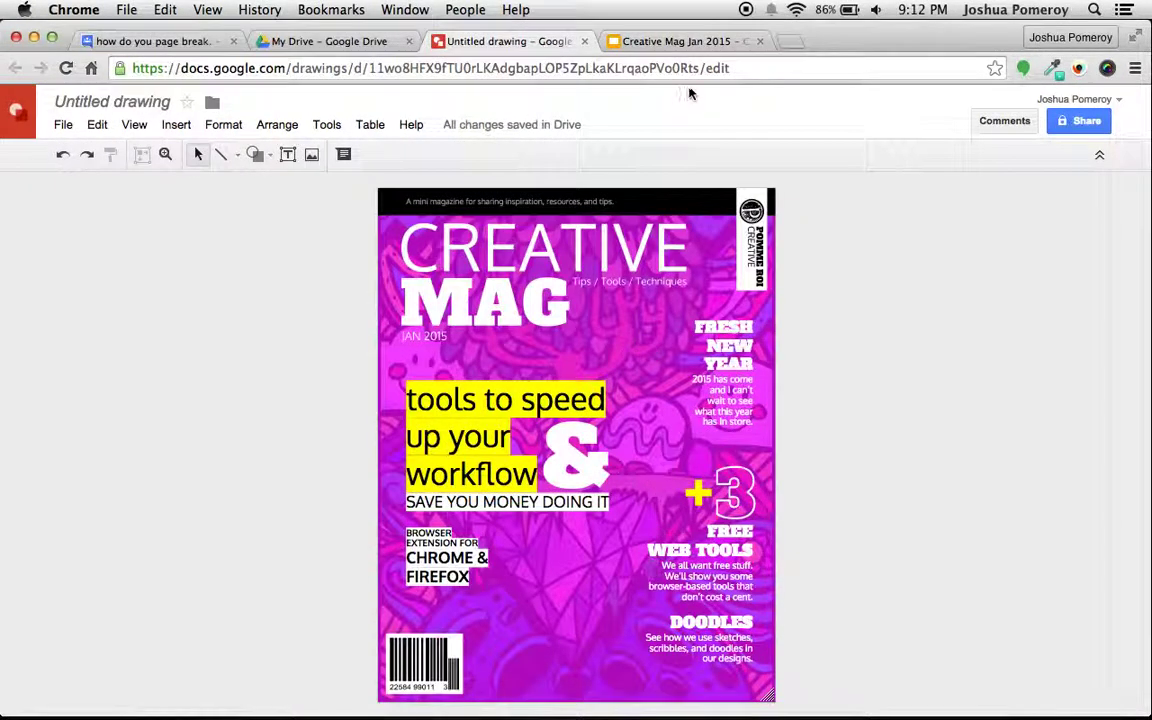
pyautogui.click(670, 41)
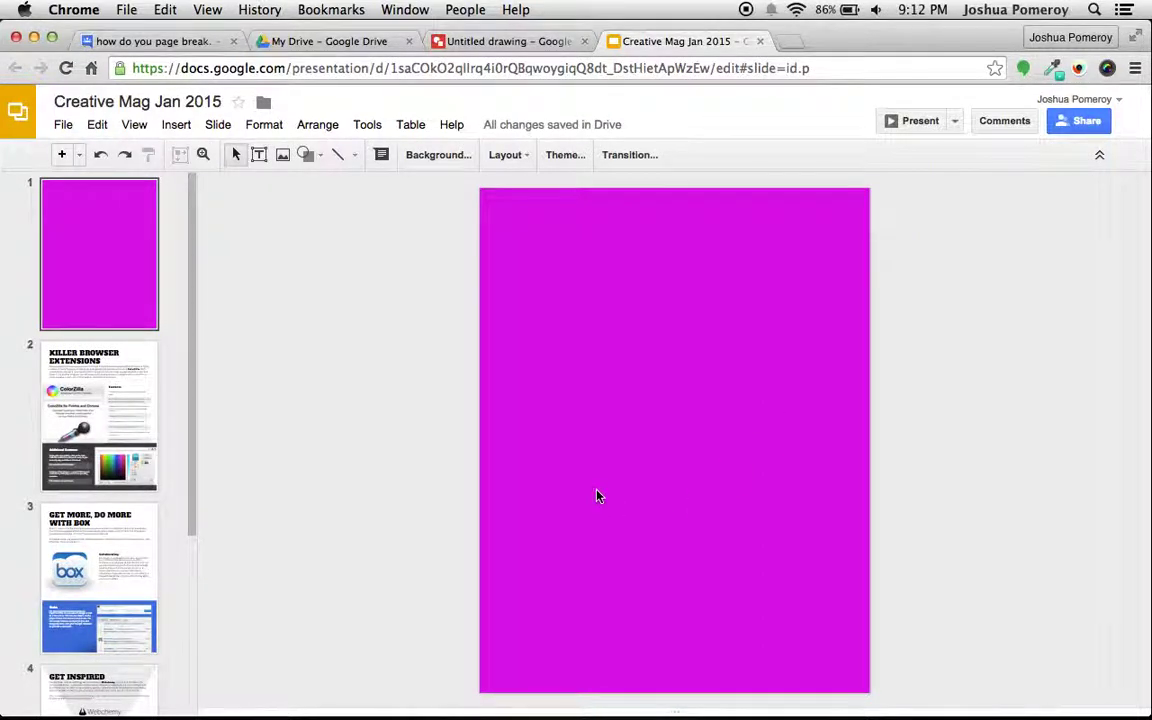
pyautogui.press('super+v')
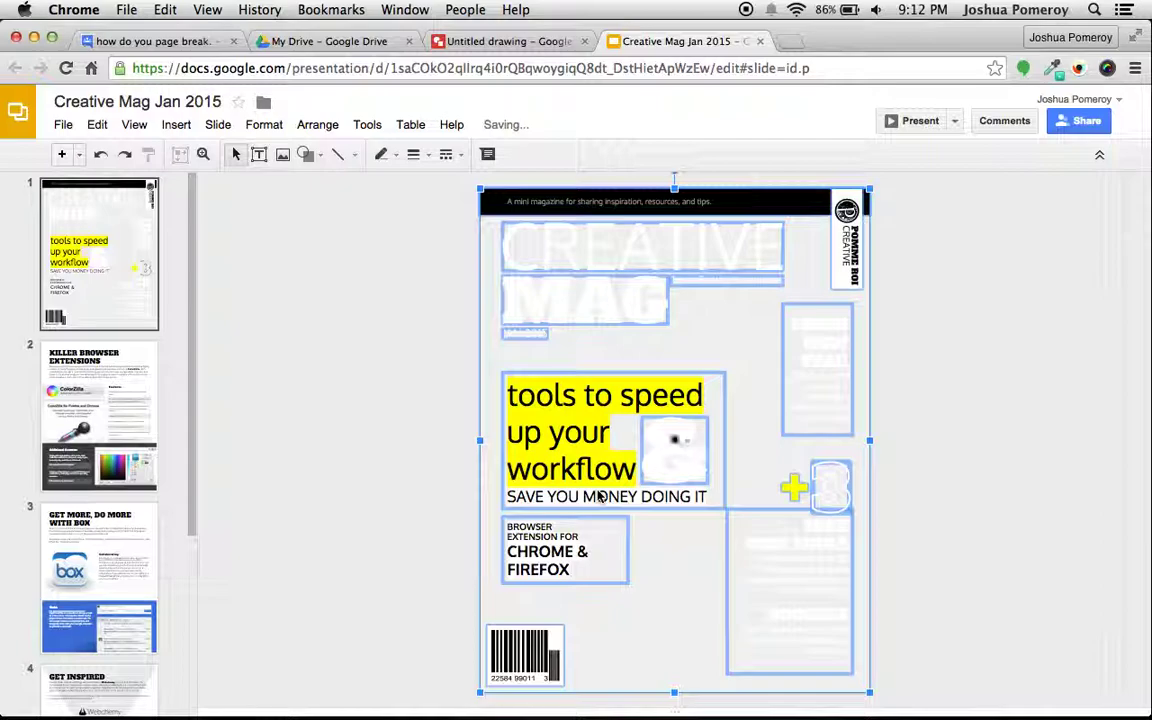
pyautogui.click(405, 471)
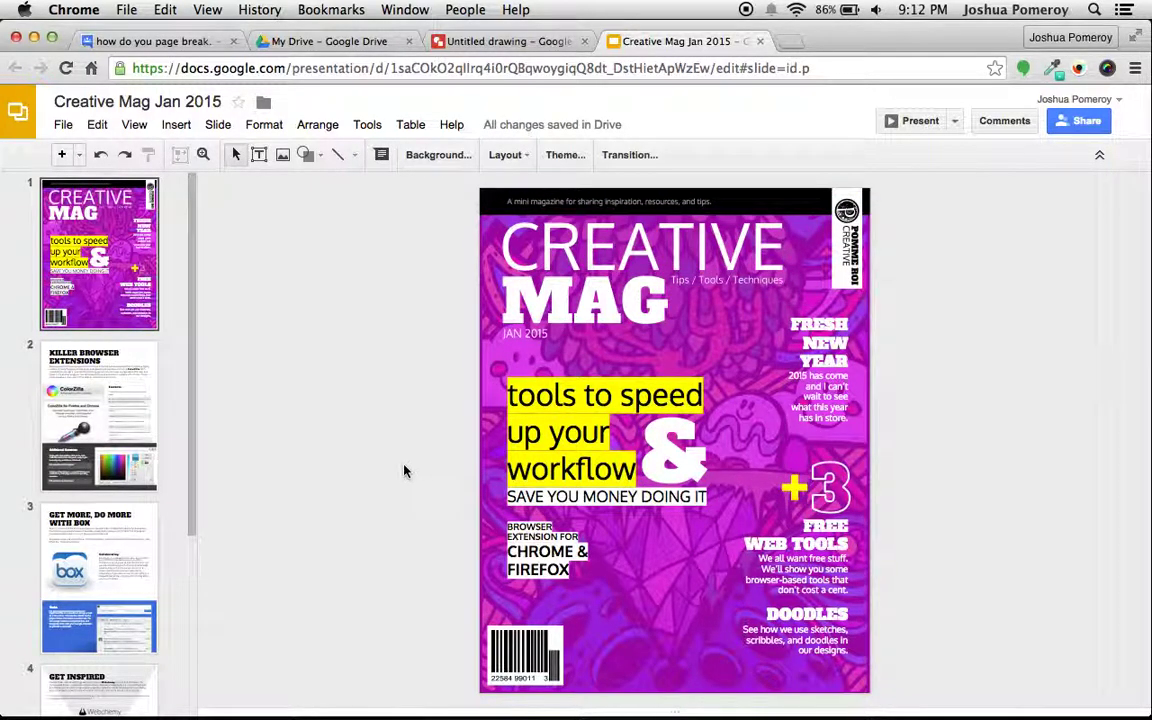
# Step: Review the background color choices for the cover slide without changing the background
pyautogui.click(440, 156)
pyautogui.click(616, 372)
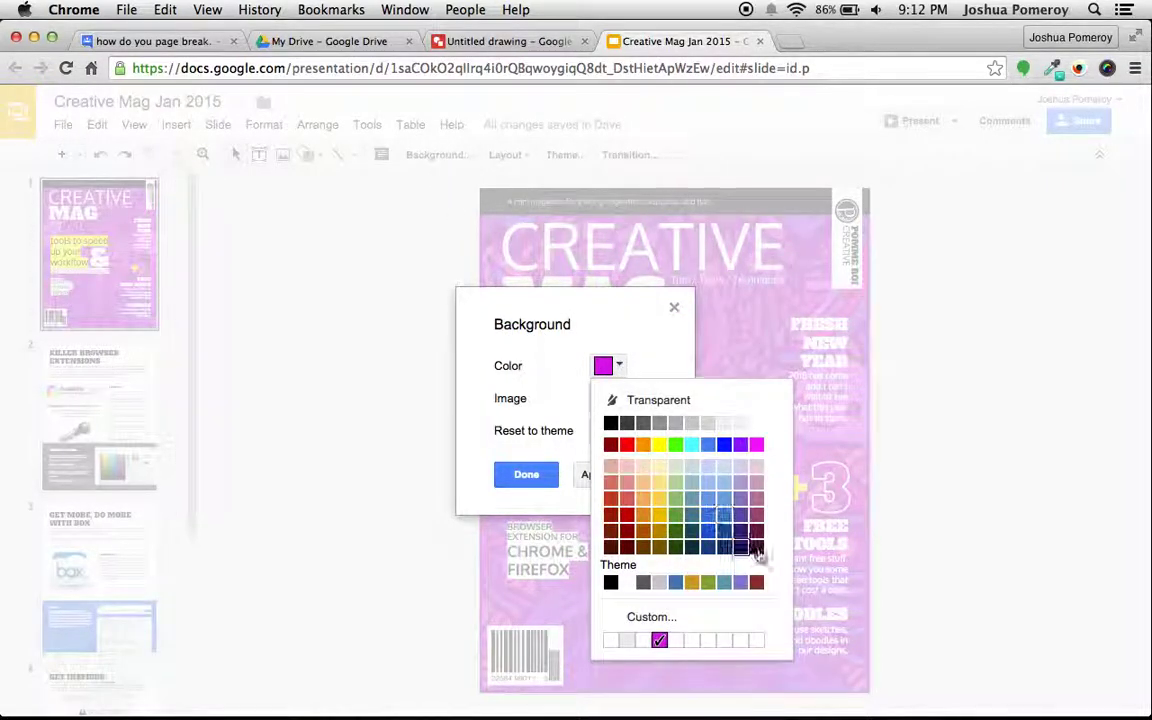
pyautogui.click(393, 406)
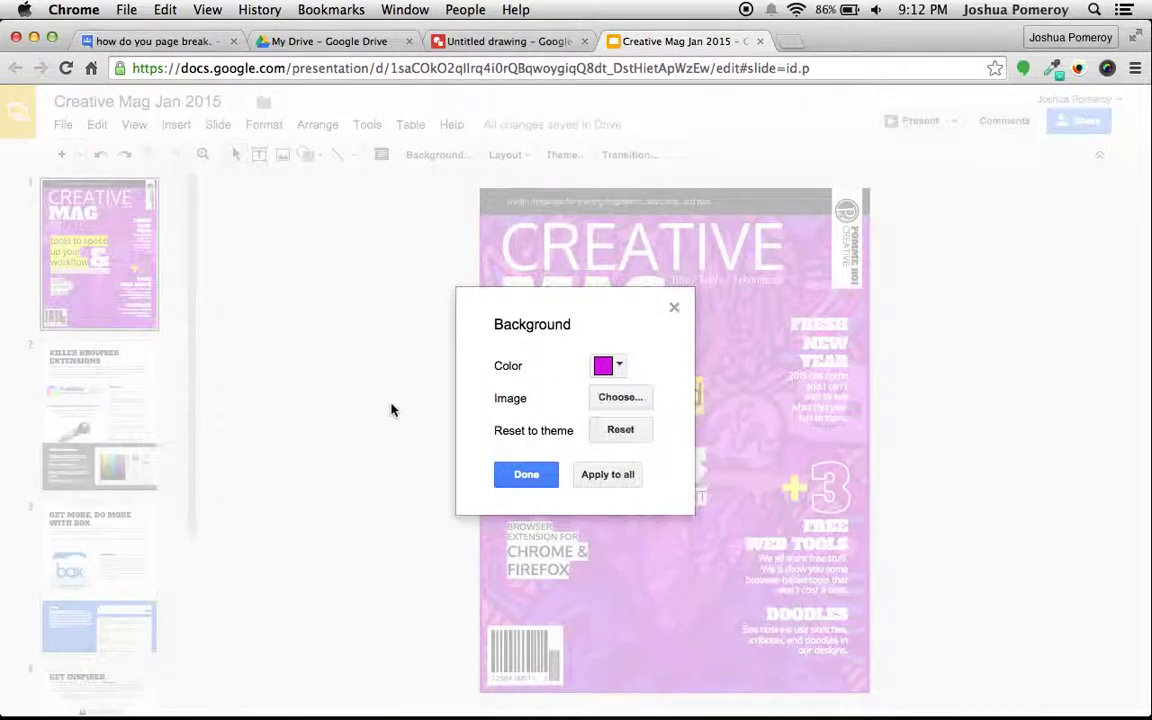
pyautogui.click(674, 310)
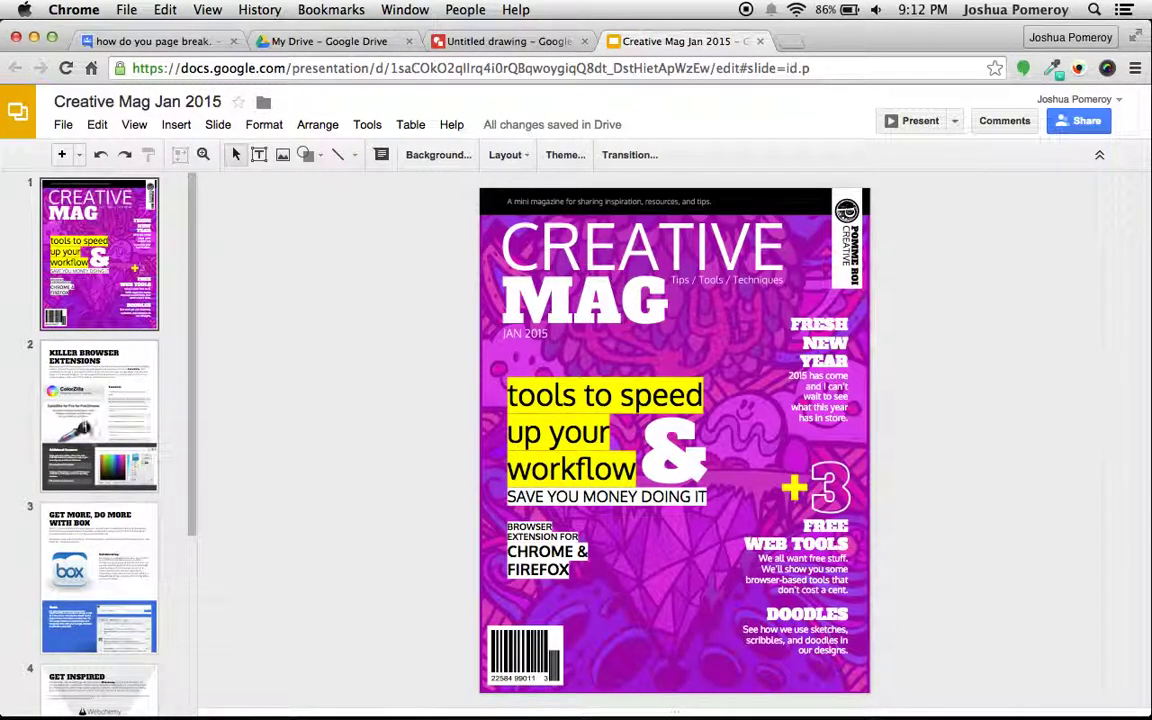
# Step: View the Killer Browser Extensions slide, then return to the cover slide and review the available line, shape and insert options
pyautogui.click(84, 420)
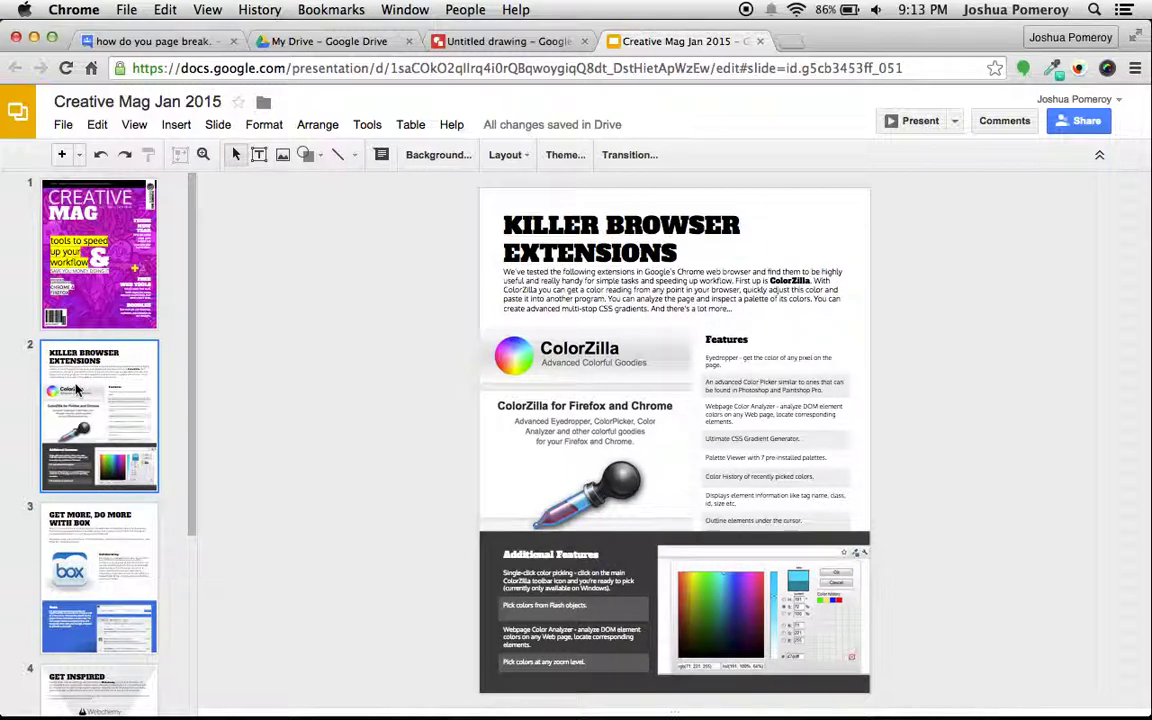
pyautogui.click(112, 296)
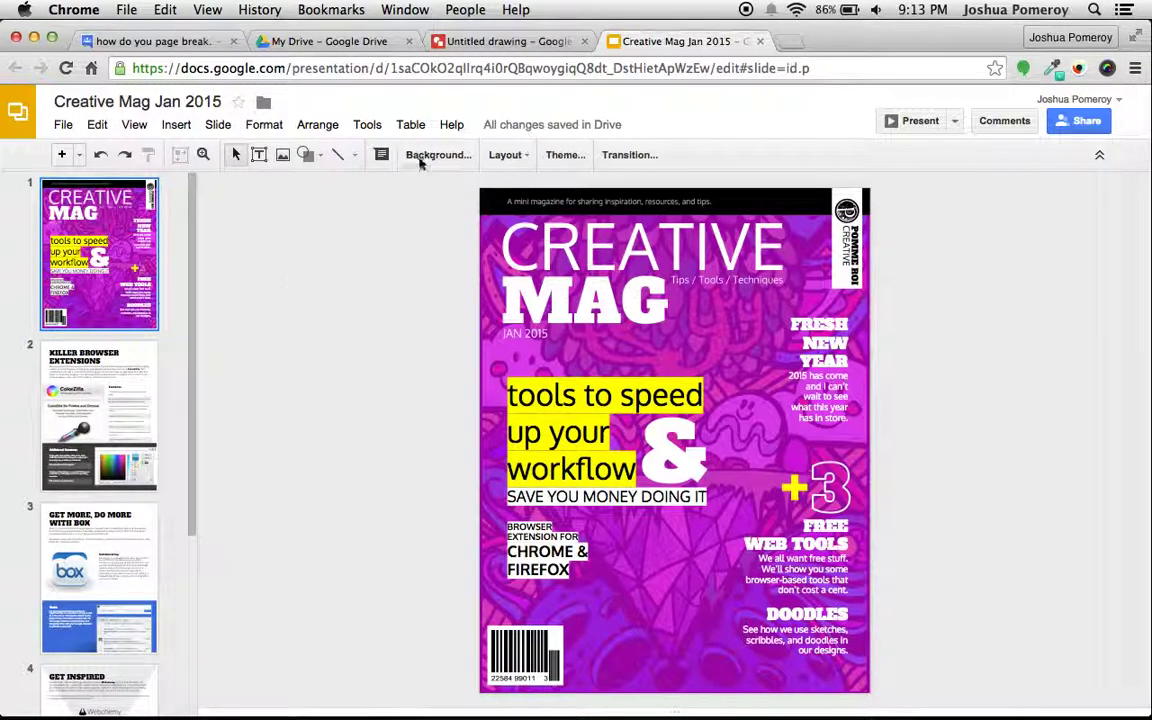
pyautogui.click(338, 155)
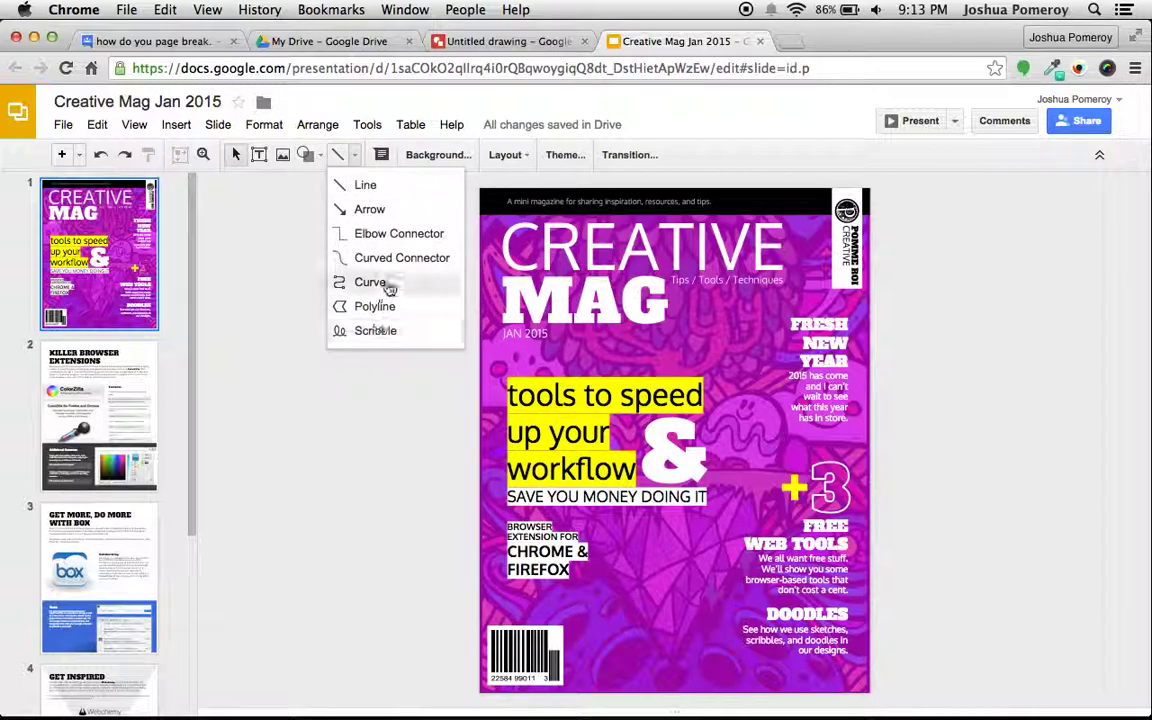
pyautogui.click(305, 154)
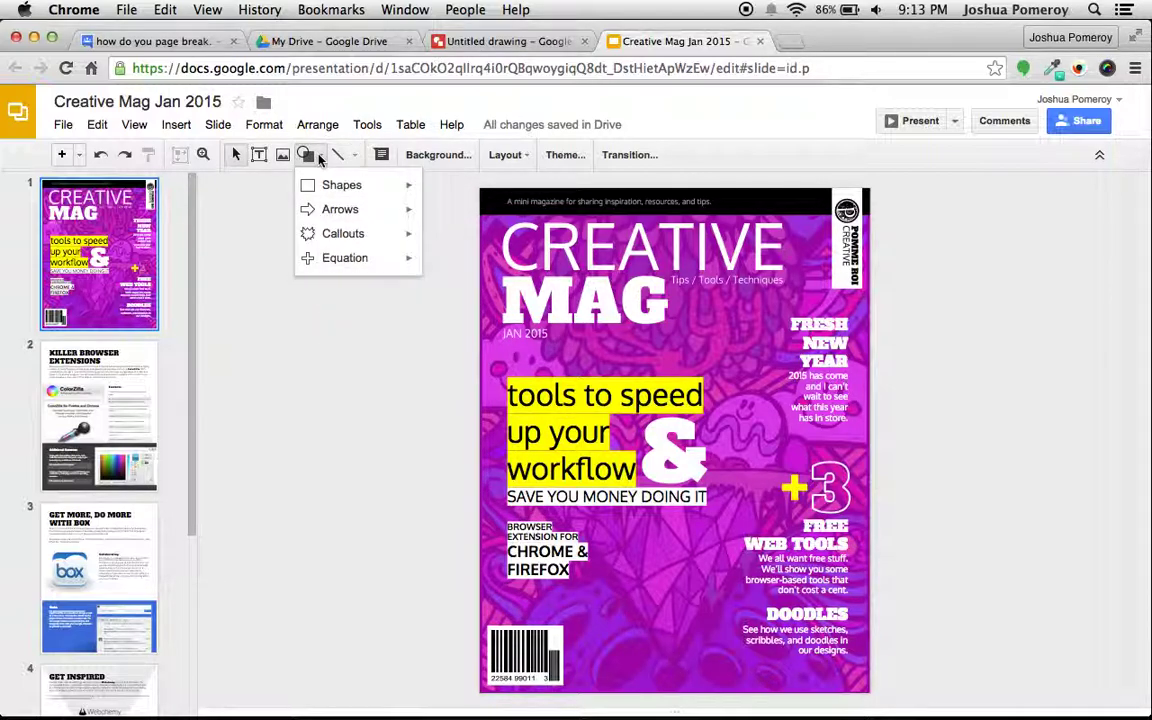
pyautogui.click(316, 339)
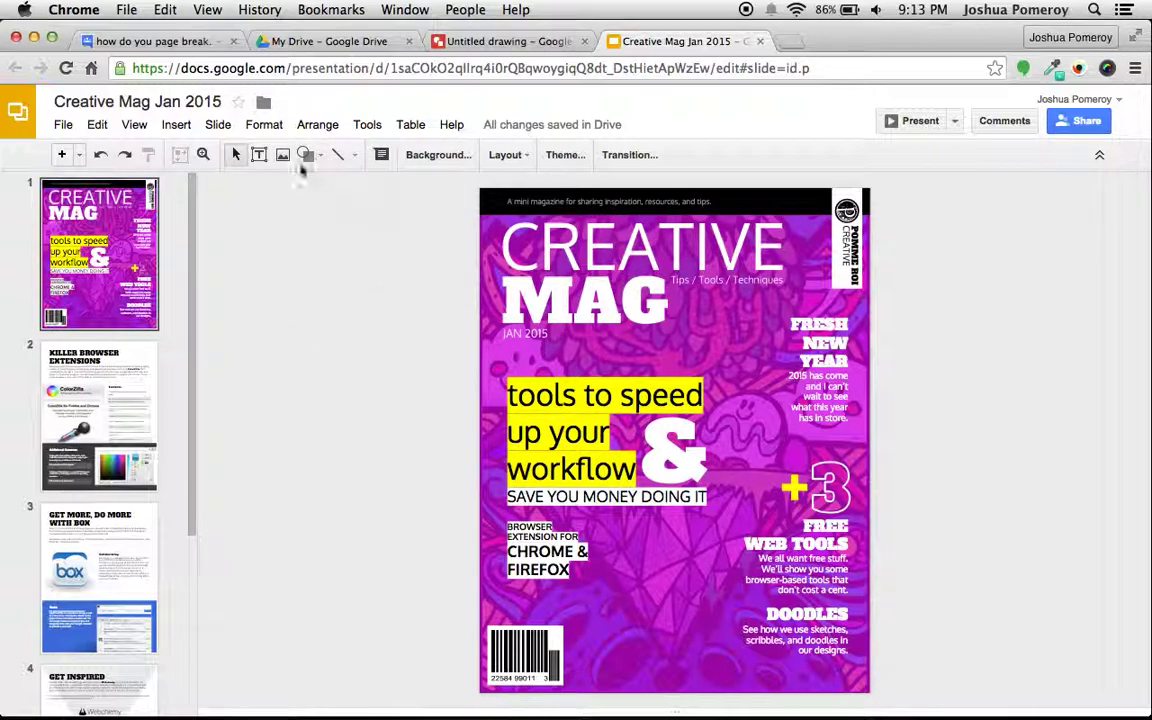
pyautogui.click(178, 126)
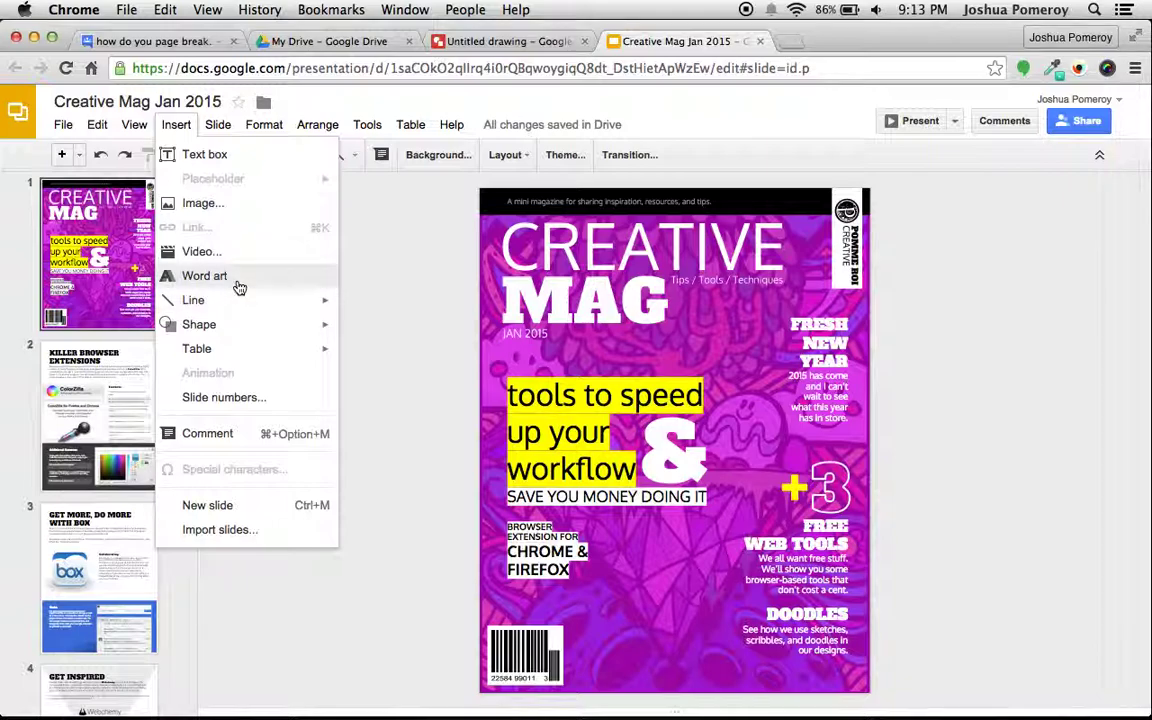
pyautogui.click(418, 288)
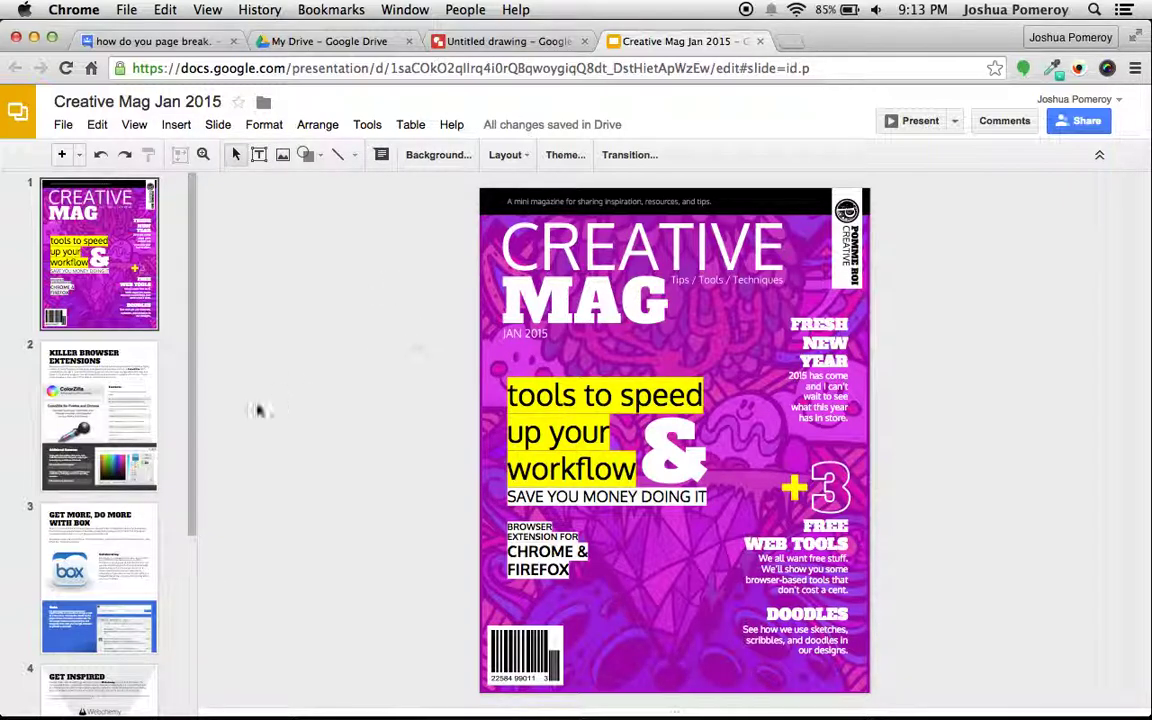
# Step: Look through the Killer Browser Extensions and Get More, Do More with Box slides and return to the cover slide
pyautogui.click(124, 402)
pyautogui.scroll(-2, 122, 440)
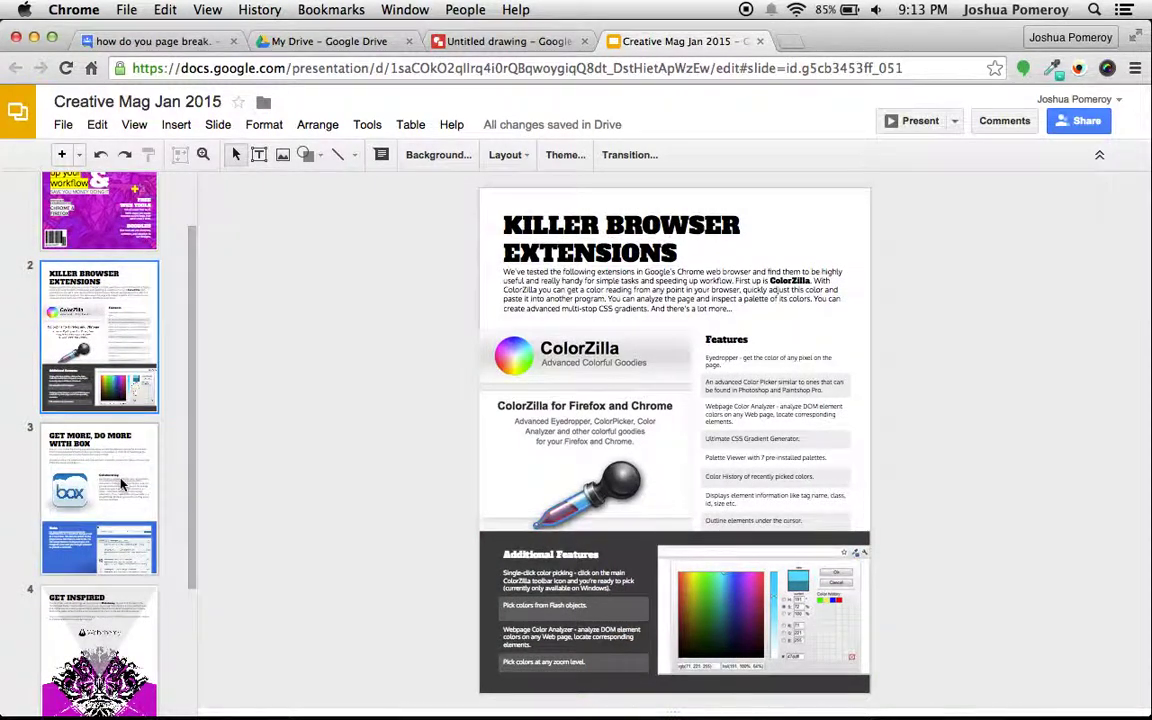
pyautogui.click(120, 485)
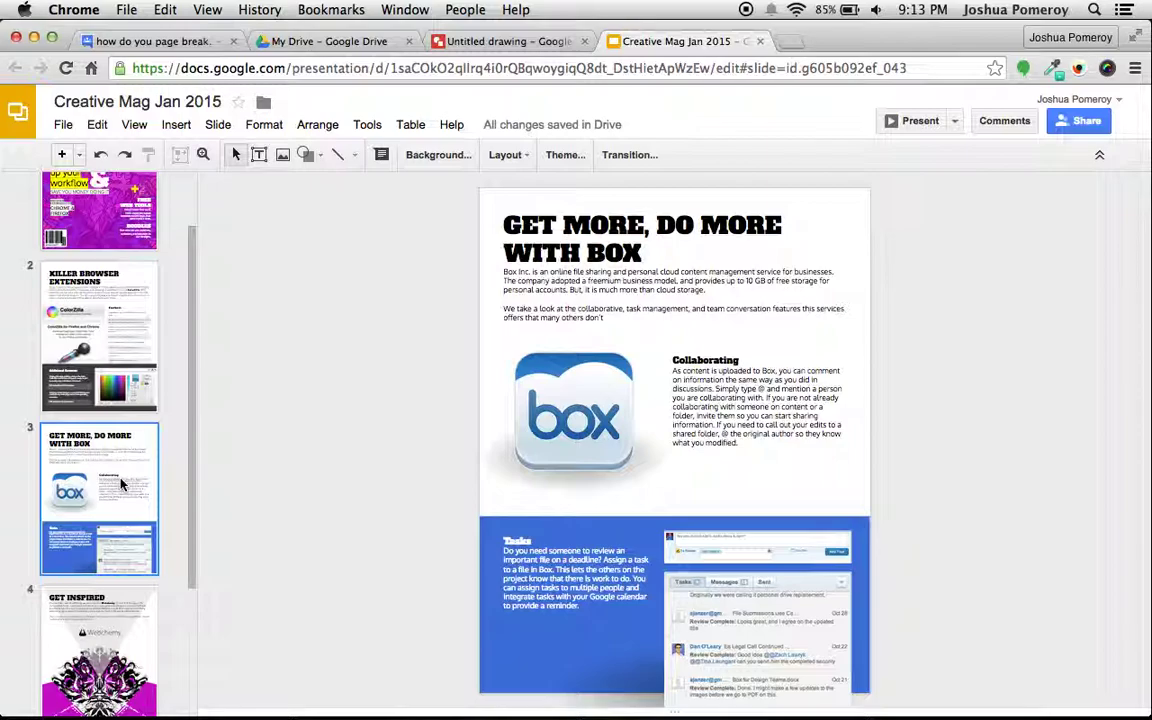
pyautogui.scroll(2, 120, 485)
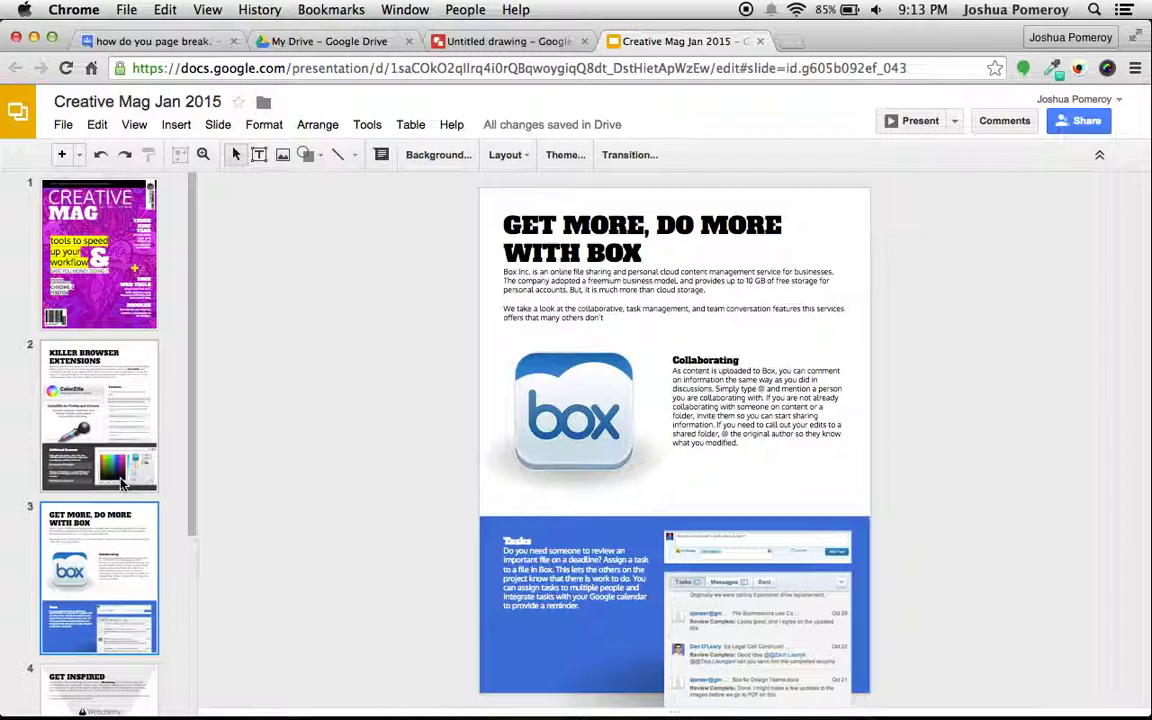
pyautogui.click(131, 272)
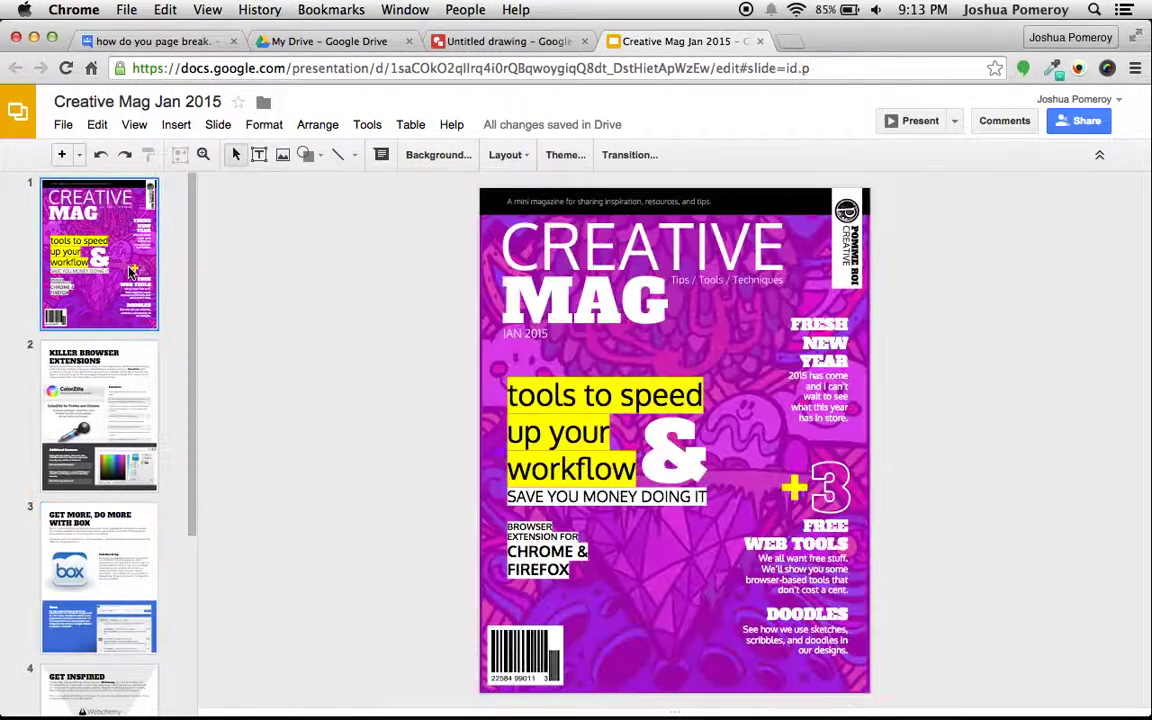
# Step: Review the file formats in which the presentation can be downloaded, without downloading it
pyautogui.click(63, 125)
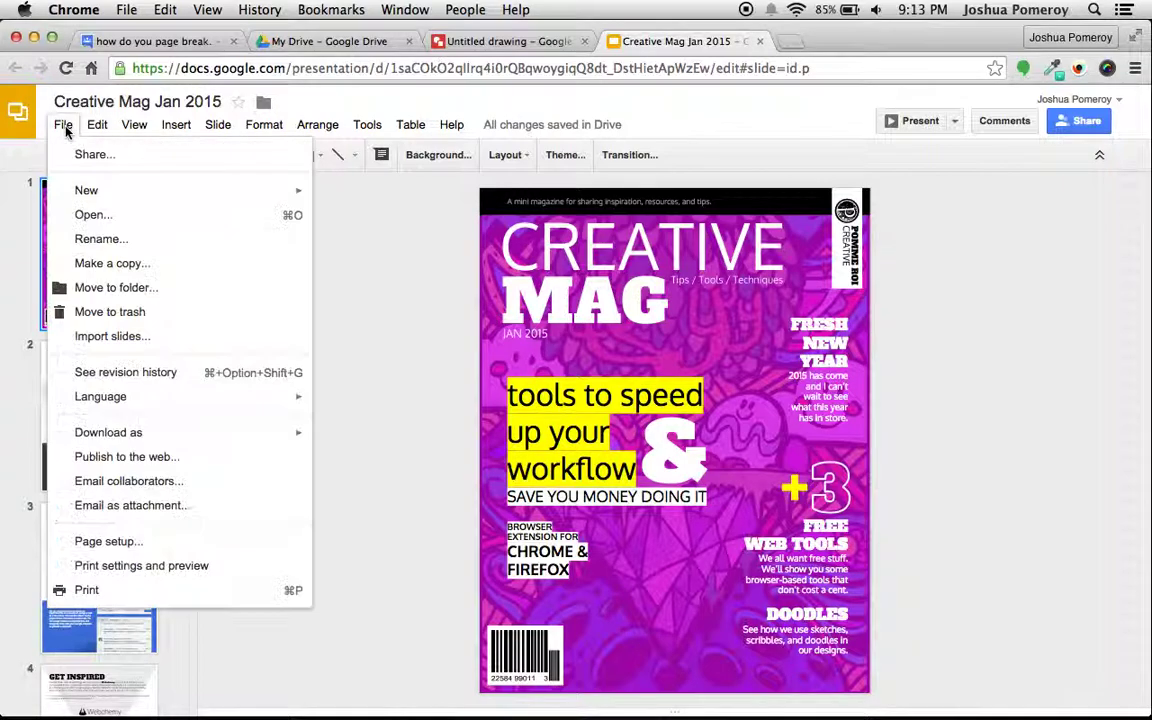
pyautogui.moveTo(150, 434)
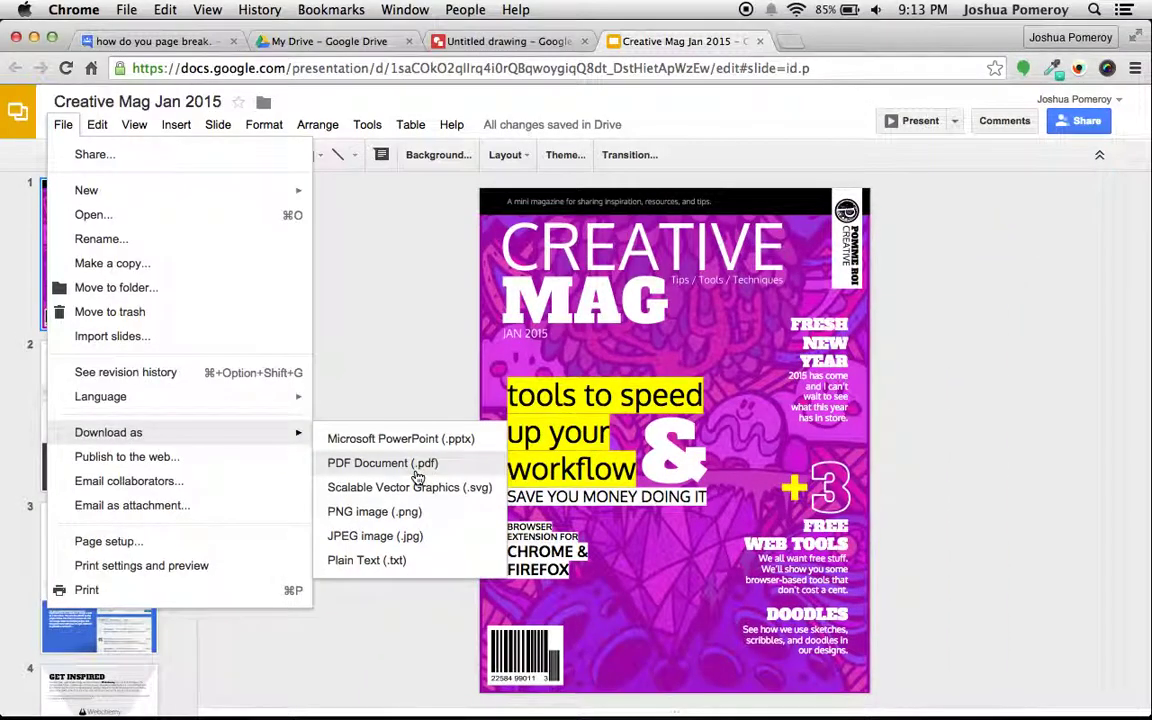
pyautogui.click(396, 374)
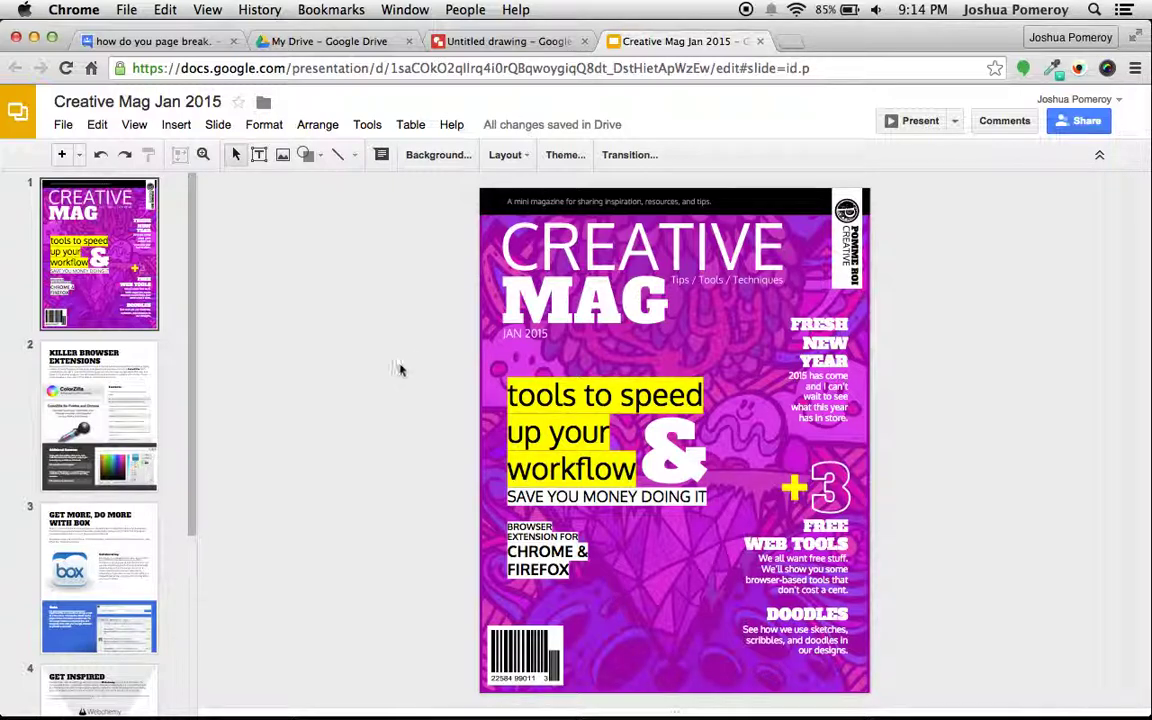
pyautogui.click(630, 323)
pyautogui.click(932, 386)
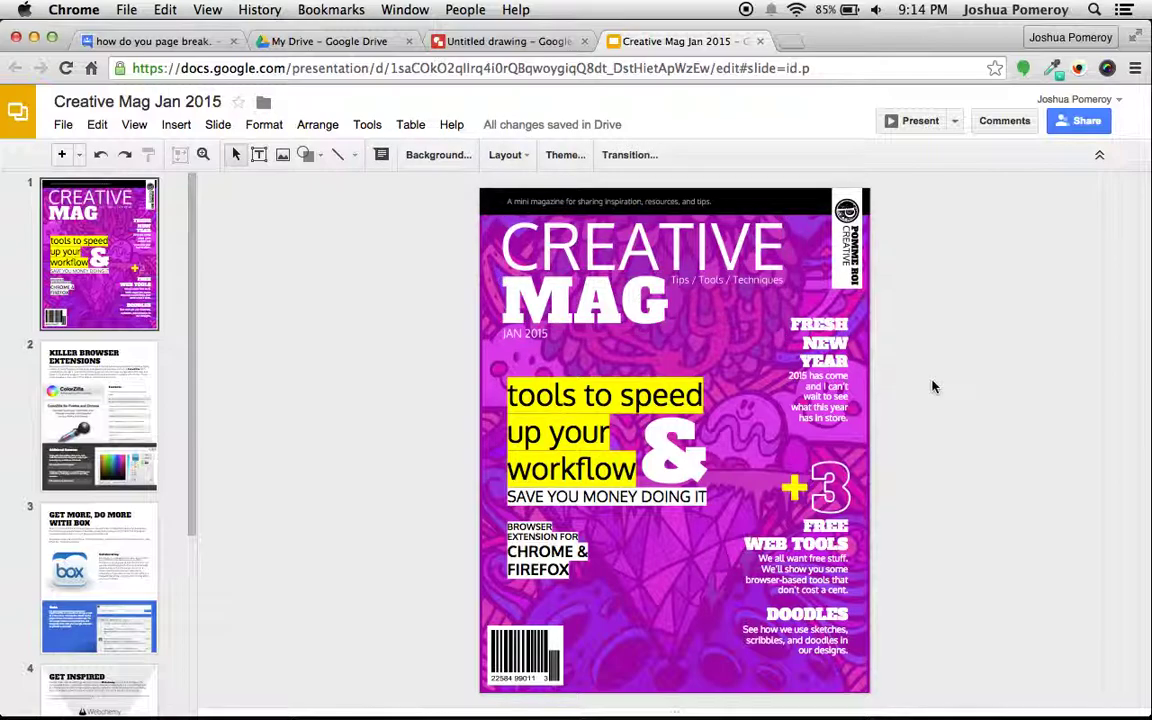